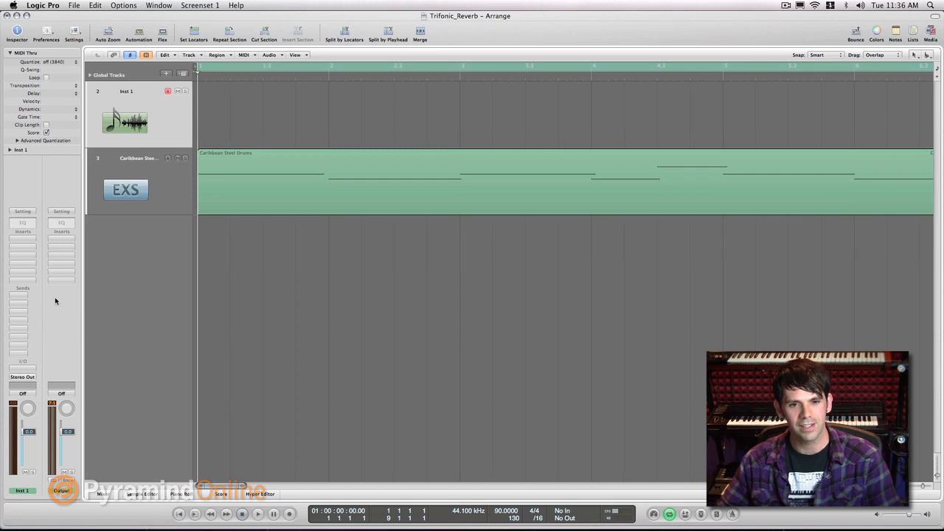
# - Load the EXS24 sampler in stereo as the instrument on the Inst 1 track
pyautogui.click(26, 359)
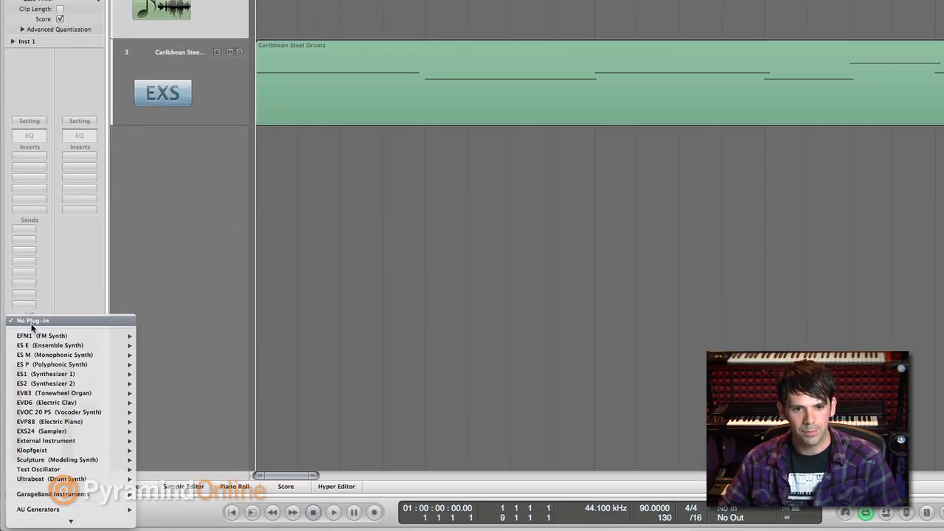
pyautogui.moveTo(61, 432)
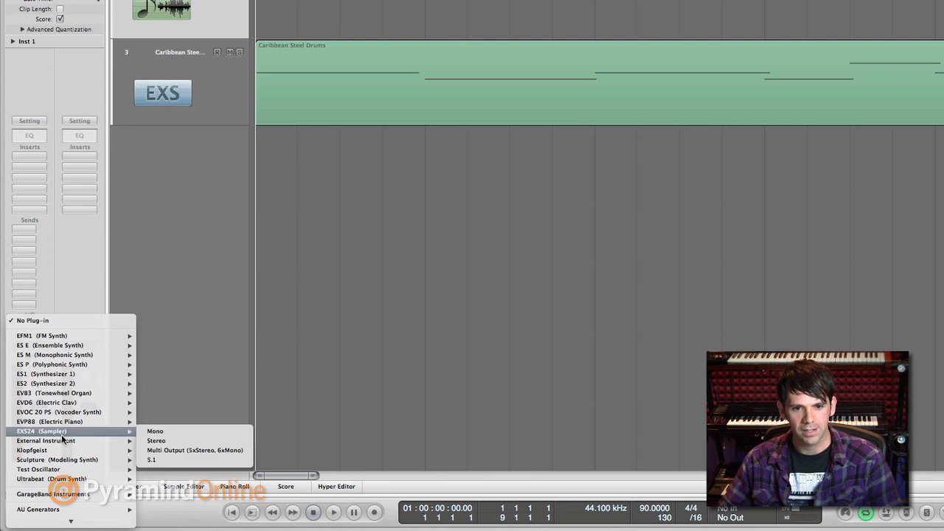
pyautogui.click(197, 441)
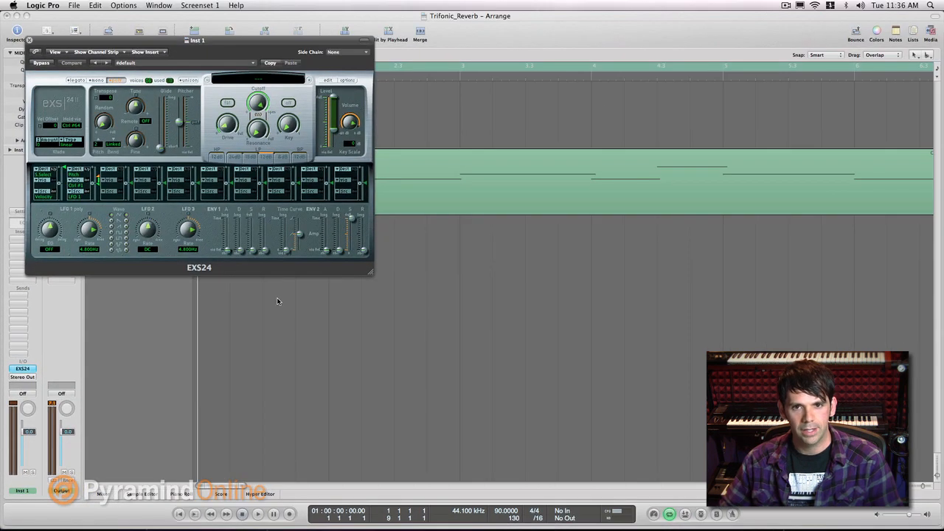
# - Load the Celtic Tin Whistle instrument from the European group of 10 World into the EXS24
pyautogui.click(257, 82)
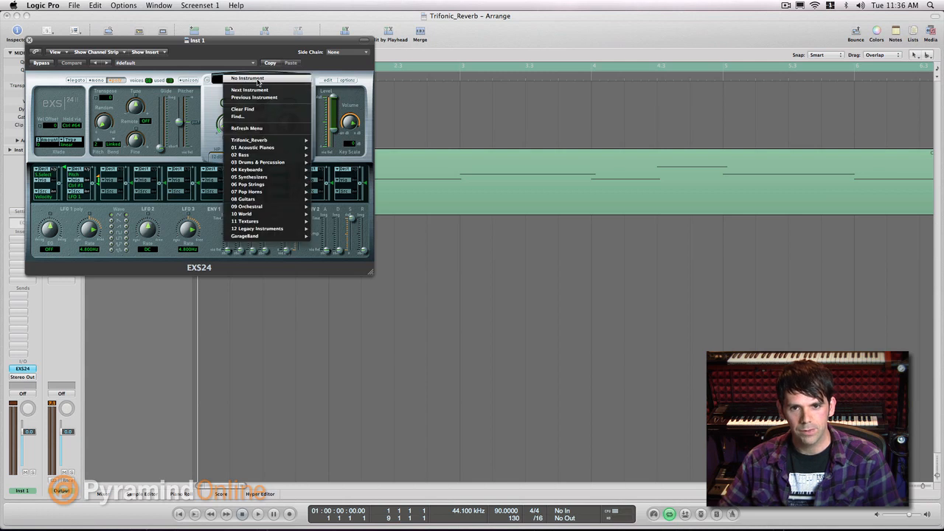
pyautogui.moveTo(286, 219)
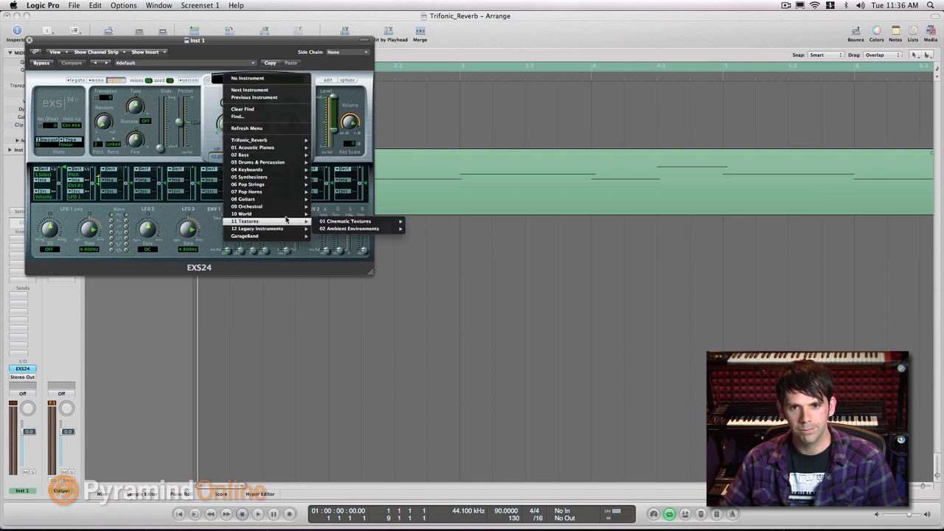
pyautogui.moveTo(359, 237)
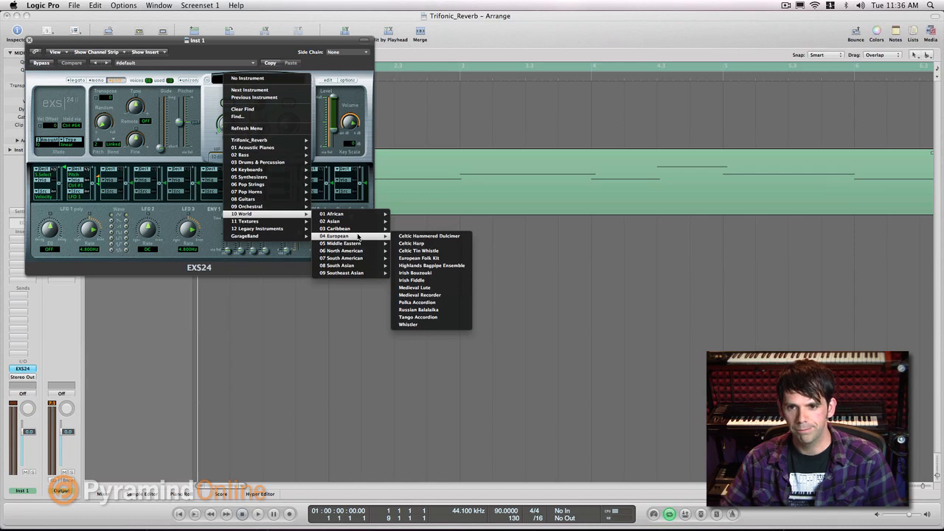
pyautogui.click(434, 251)
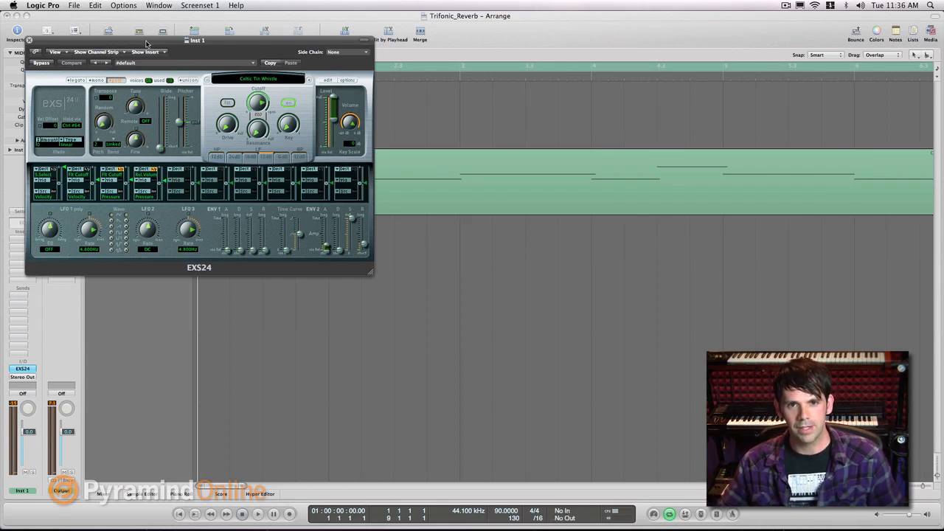
# - Move the sampler window clear of the channel strip and insert a stereo Space Designer reverb on Inst 1
pyautogui.moveTo(146, 43); pyautogui.dragTo(315, 70)
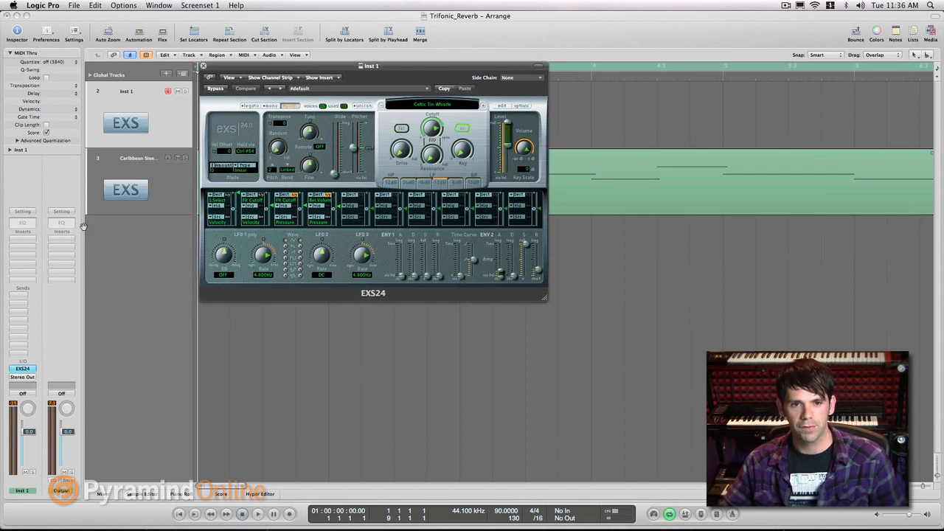
pyautogui.click(21, 239)
pyautogui.moveTo(46, 321)
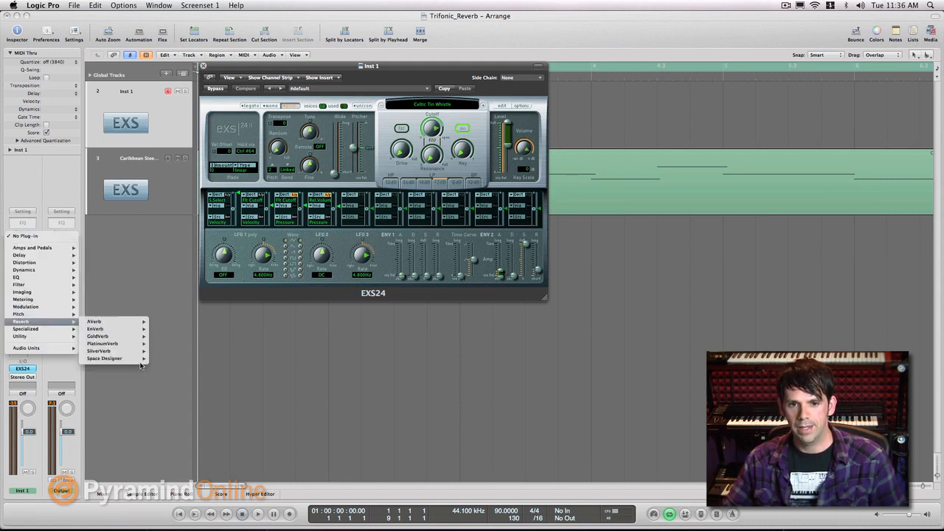
pyautogui.moveTo(142, 363)
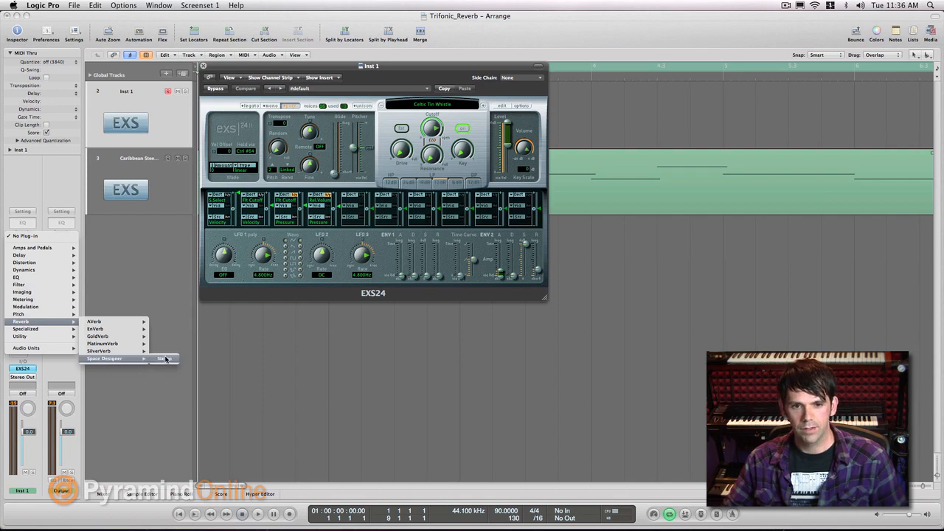
pyautogui.click(164, 359)
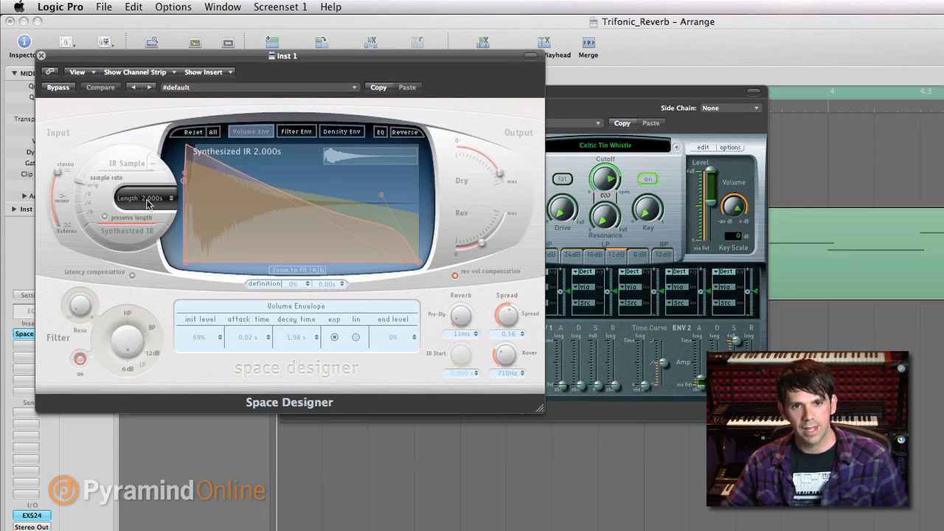
# - Set the synthesized IR length to 19.000s and make the output fully wet, with dry at 0 and the reverb level raised
pyautogui.moveTo(154, 206); pyautogui.dragTo(181, 138)
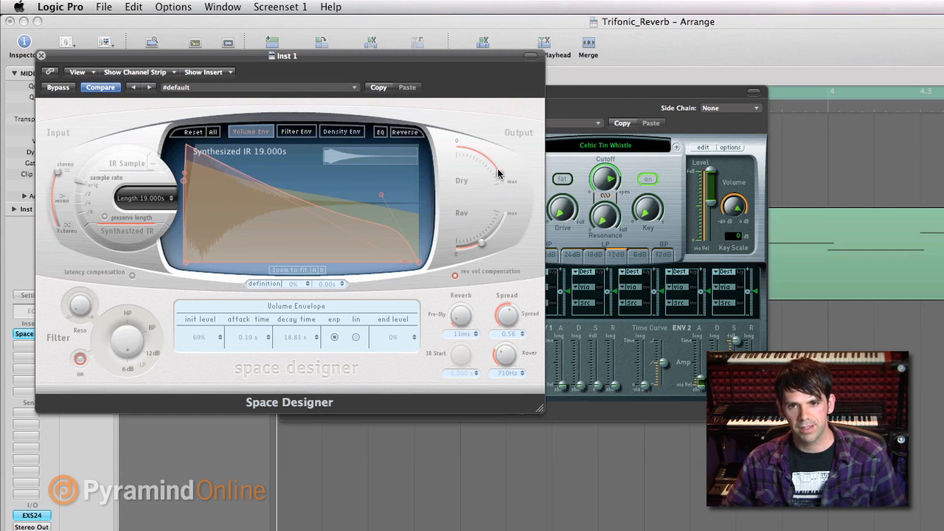
pyautogui.moveTo(495, 172); pyautogui.dragTo(412, 141)
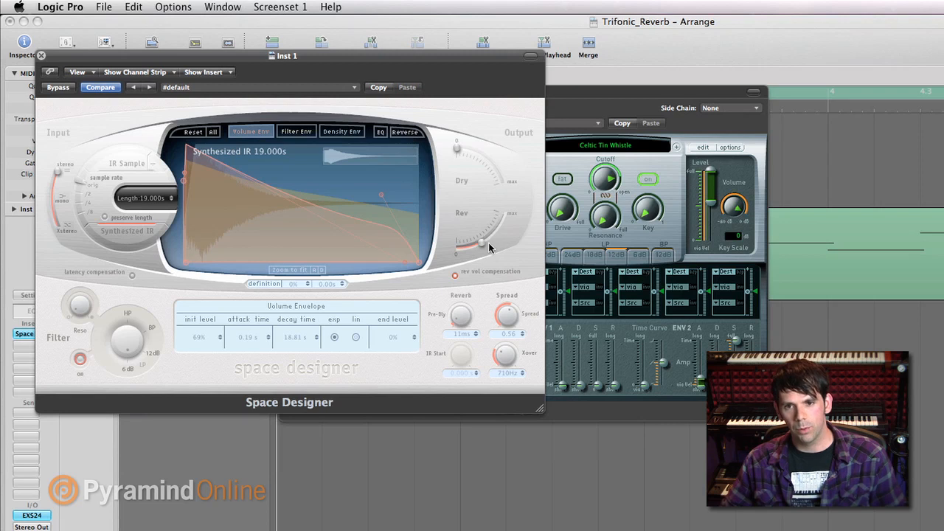
pyautogui.moveTo(484, 245); pyautogui.dragTo(500, 227)
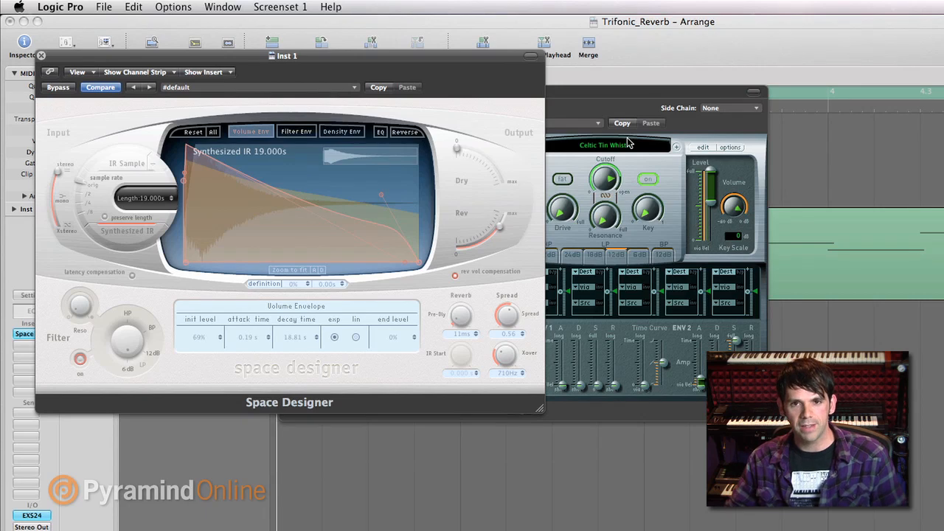
# - Replace the EXS24 sound on Inst 1 with African Marimba from the African group of 10 World
pyautogui.click(602, 91)
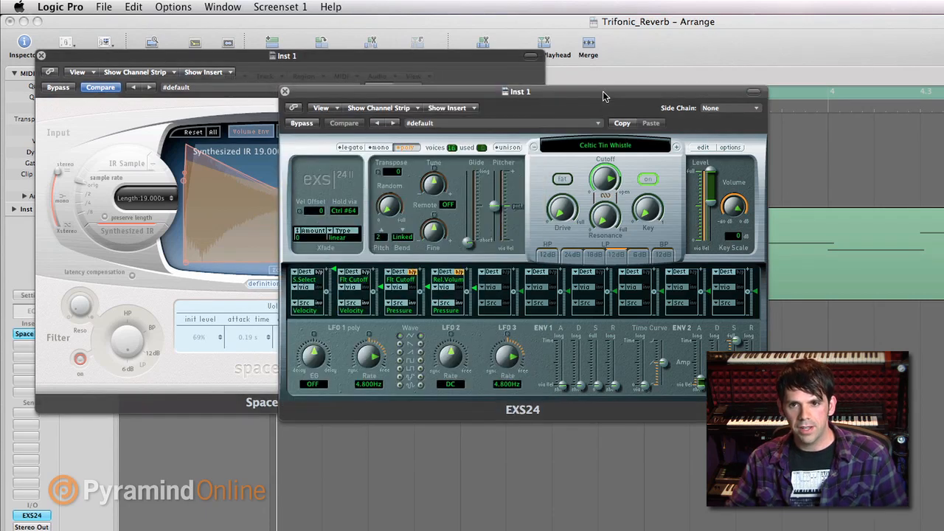
pyautogui.click(608, 144)
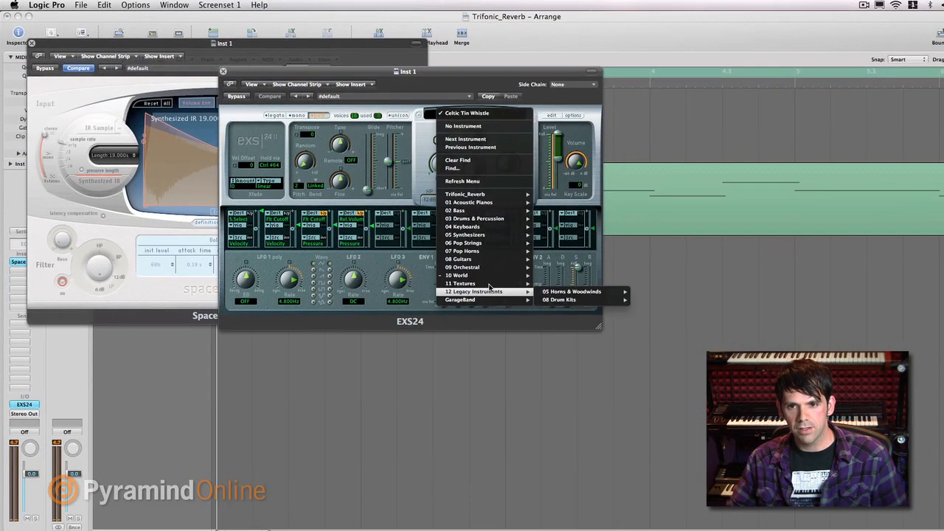
pyautogui.moveTo(492, 281)
pyautogui.moveTo(560, 278)
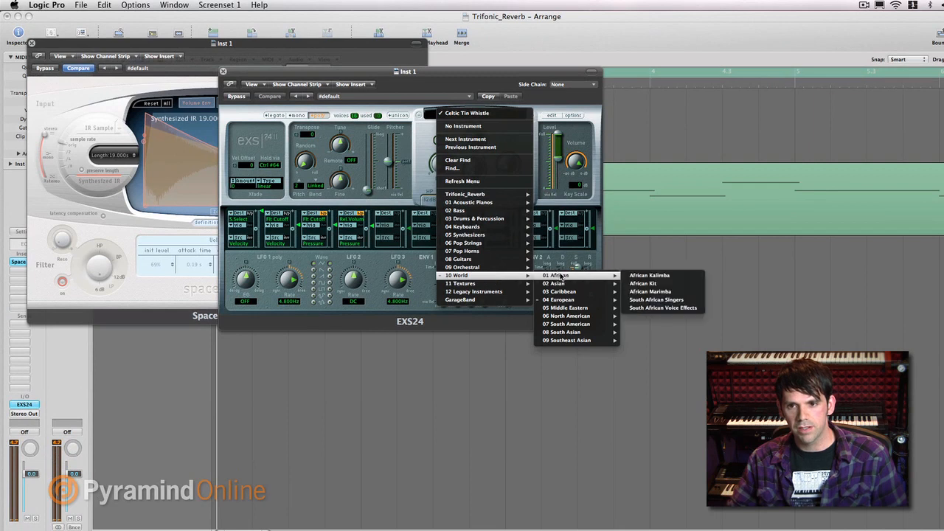
pyautogui.click(678, 292)
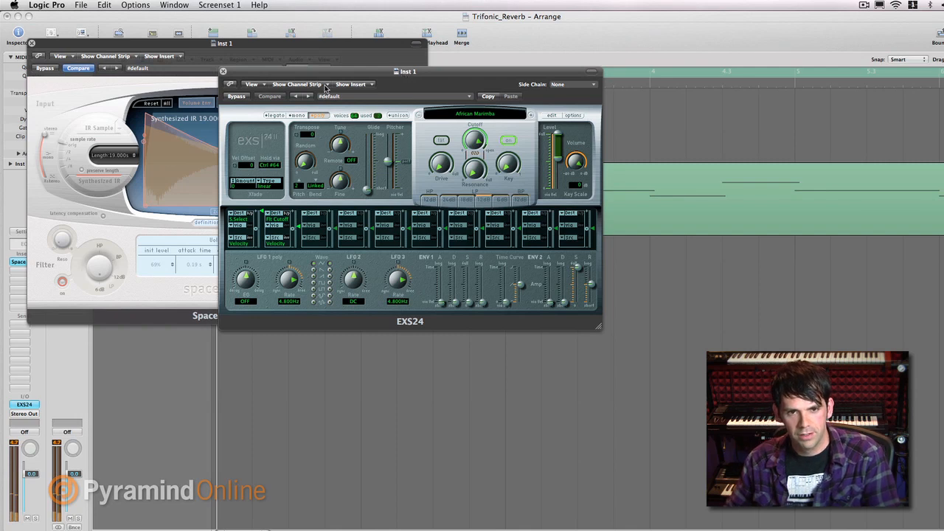
# - Set the 200Hz low shelf gain in Space Designer's EQ to -24.000dB and close both Inst 1 plug-in windows
pyautogui.click(186, 47)
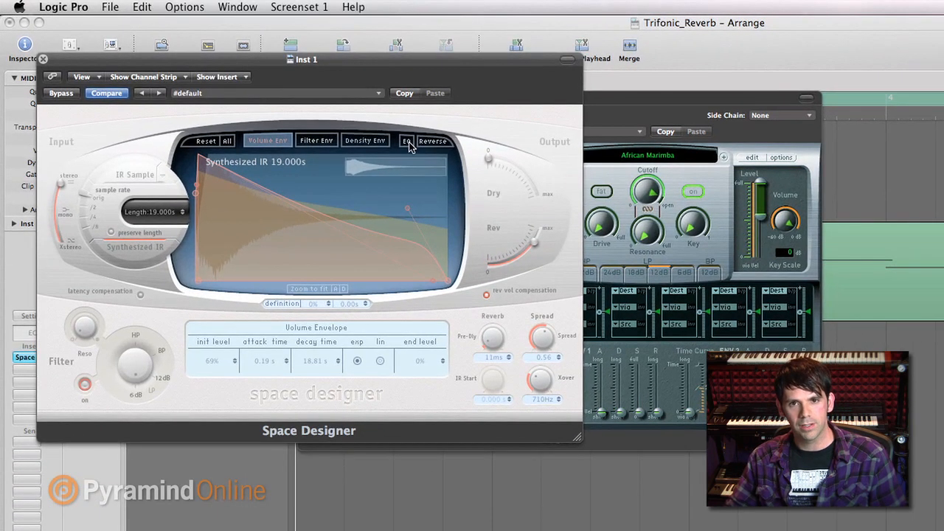
pyautogui.click(297, 104)
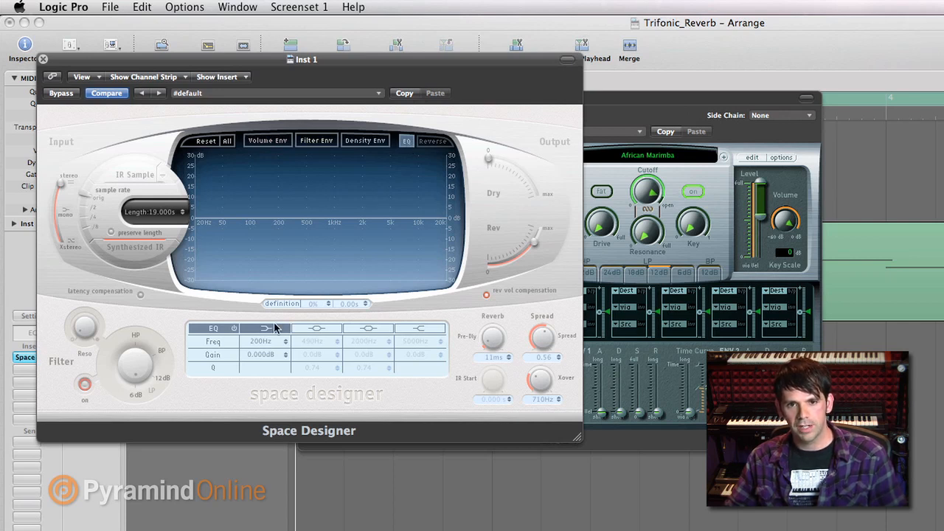
pyautogui.moveTo(261, 355); pyautogui.dragTo(263, 383)
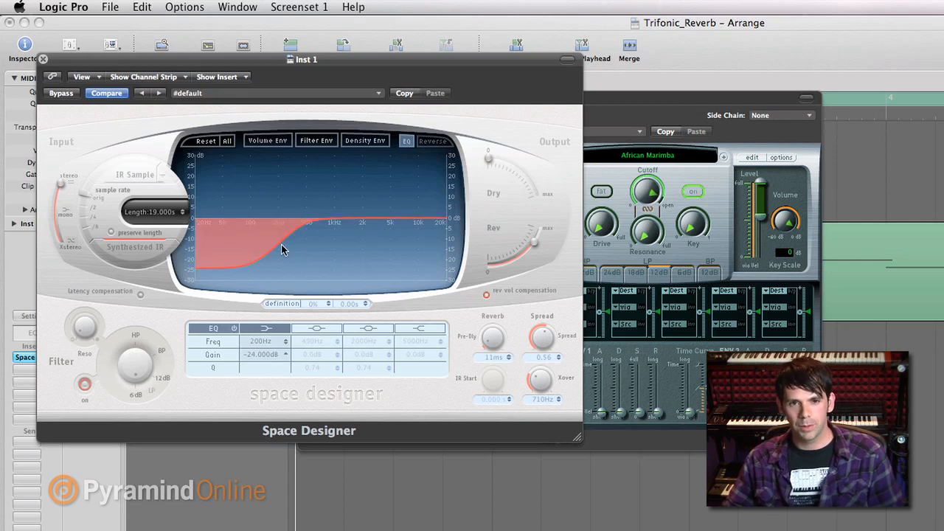
pyautogui.click(42, 59)
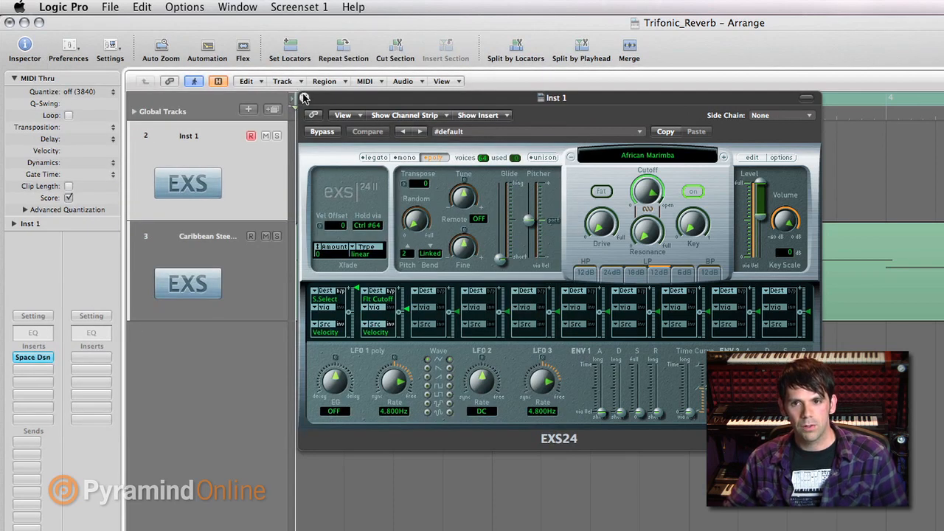
pyautogui.click(304, 97)
# - Select the Caribbean Steel Drums track and open its EXS24 sampler, placing the window clear of the channel strip
pyautogui.click(204, 251)
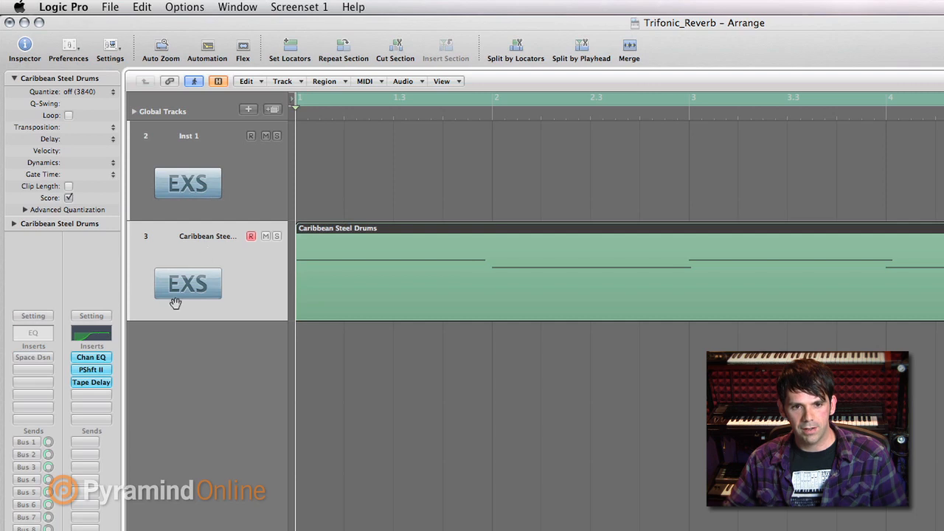
pyautogui.doubleClick(33, 530)
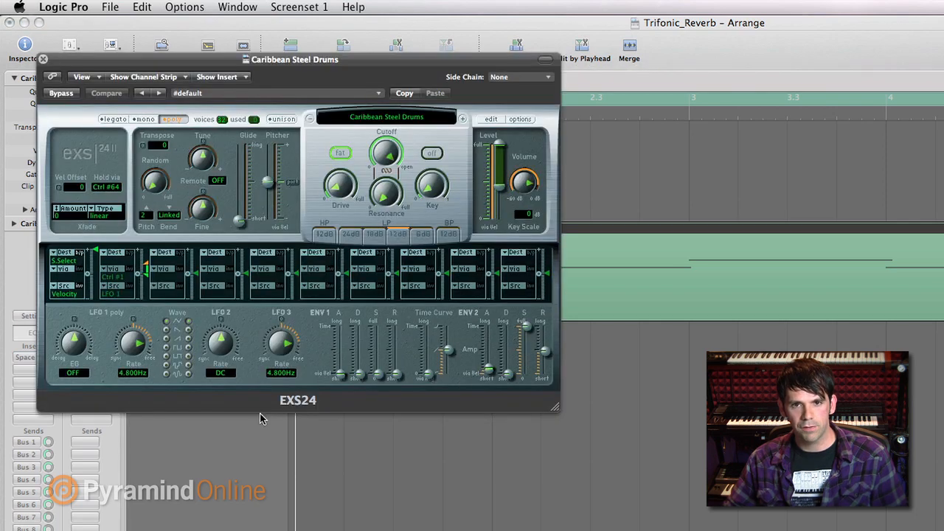
pyautogui.moveTo(286, 60); pyautogui.dragTo(519, 70)
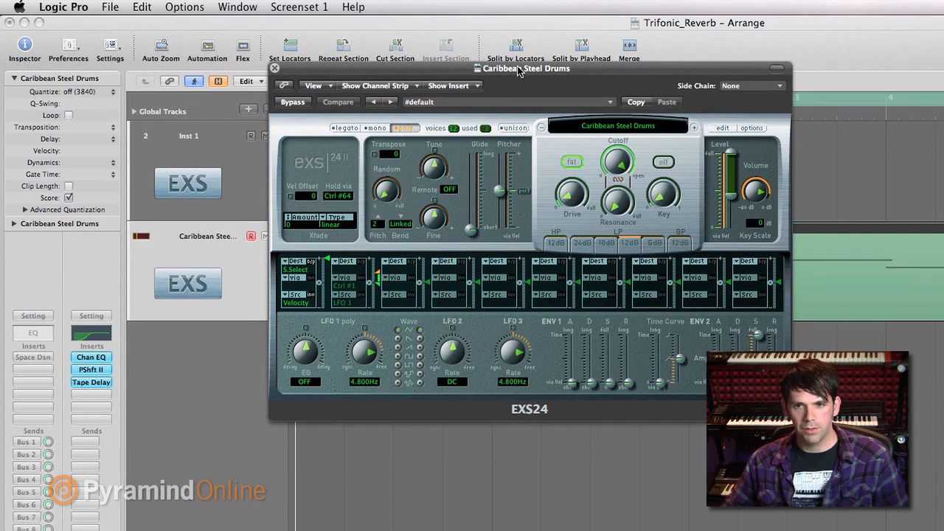
# - Activate the bypassed Space Designer insert on the Caribbean Steel Drums track and review its settings
pyautogui.keyDown('alt'); pyautogui.click(29, 358); pyautogui.keyUp('alt')
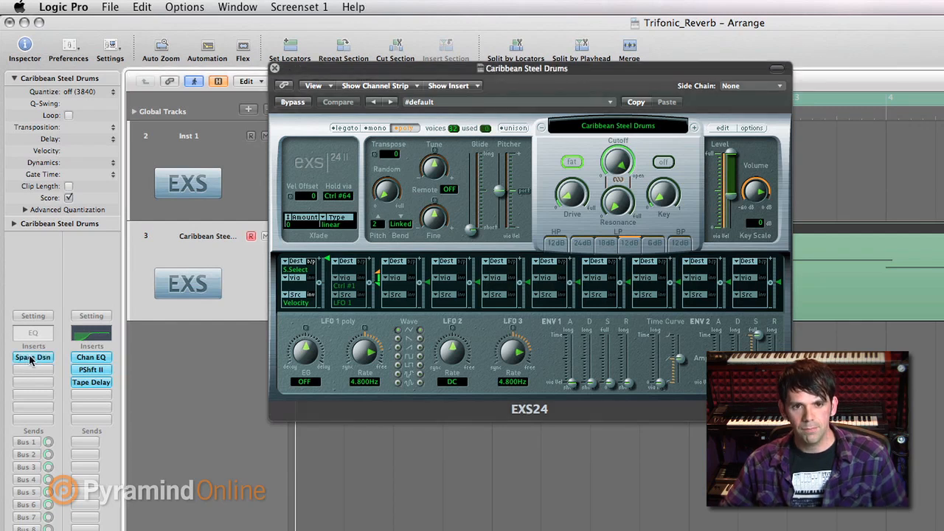
pyautogui.click(30, 359)
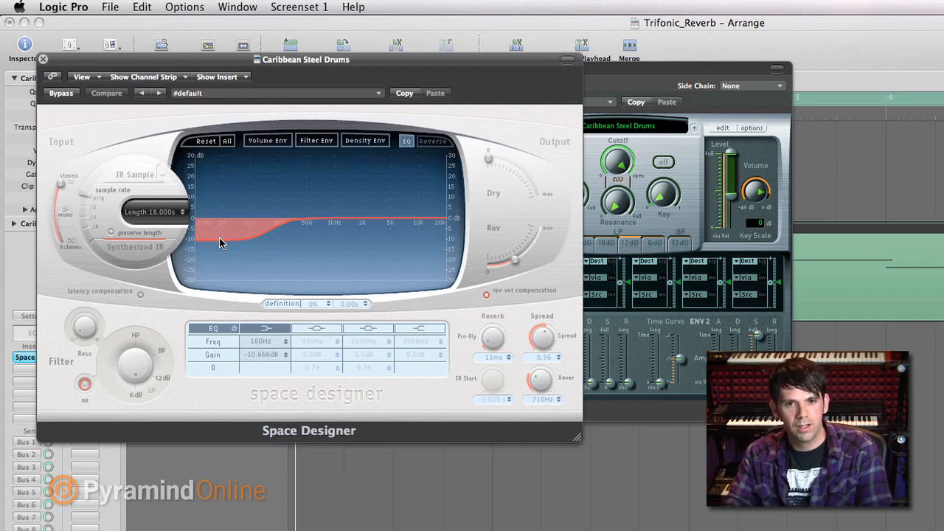
pyautogui.click(43, 59)
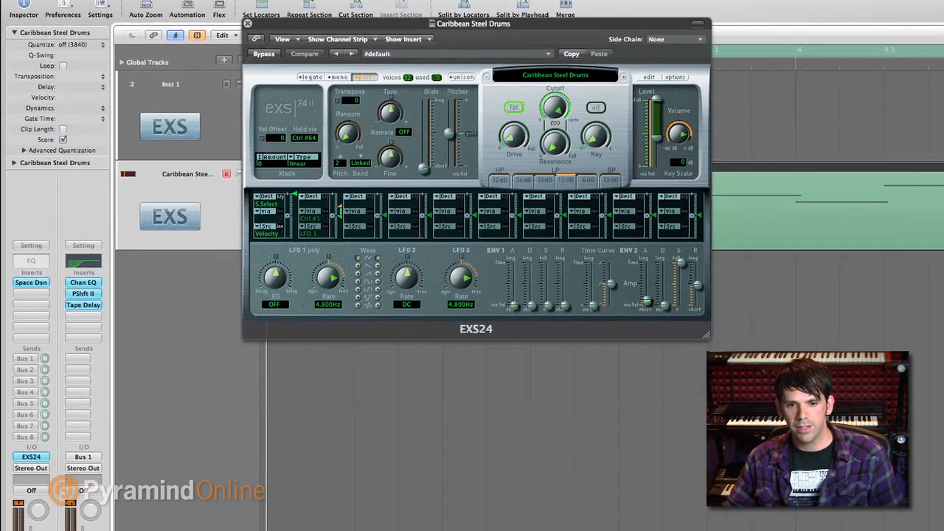
# - Show the mixer below the arrangement and close the EXS24 window covering the channel strips
pyautogui.click(127, 520)
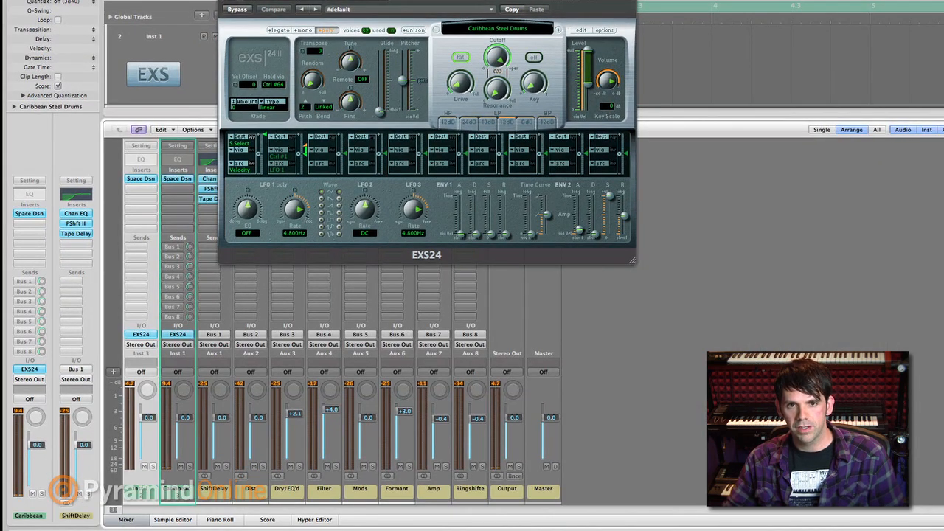
pyautogui.moveTo(354, 0); pyautogui.dragTo(431, 7)
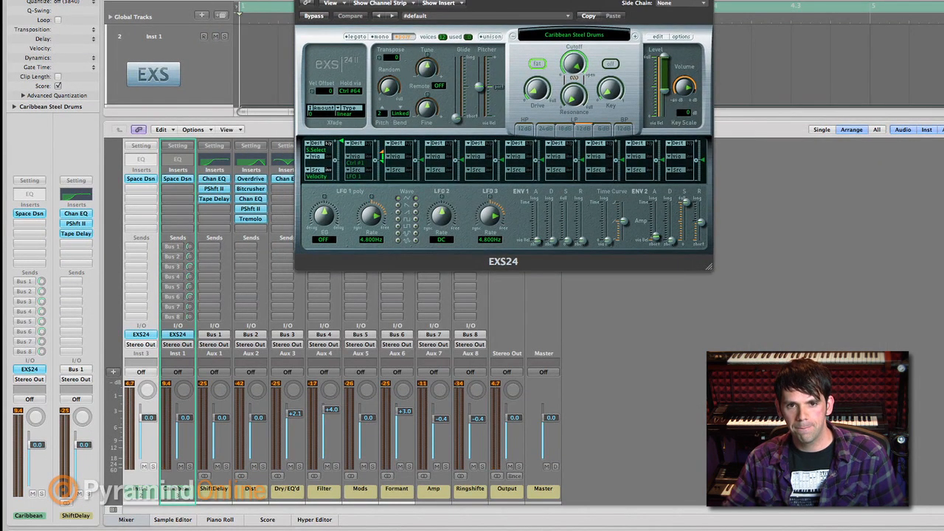
pyautogui.click(302, 0)
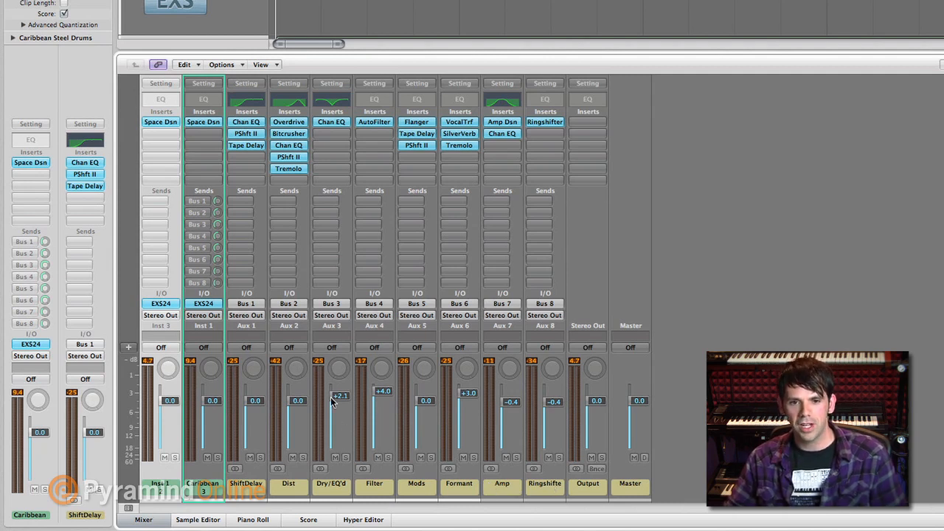
# - Activate the sends to Bus 1 through Bus 8 on the Caribbean Steel Drums channel strip
pyautogui.click(197, 201)
pyautogui.click(197, 212)
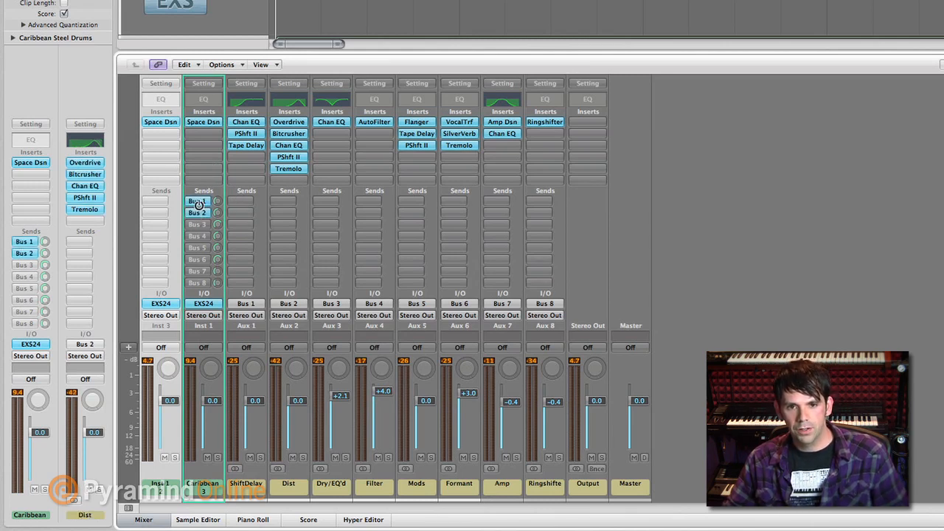
pyautogui.click(198, 224)
pyautogui.click(198, 236)
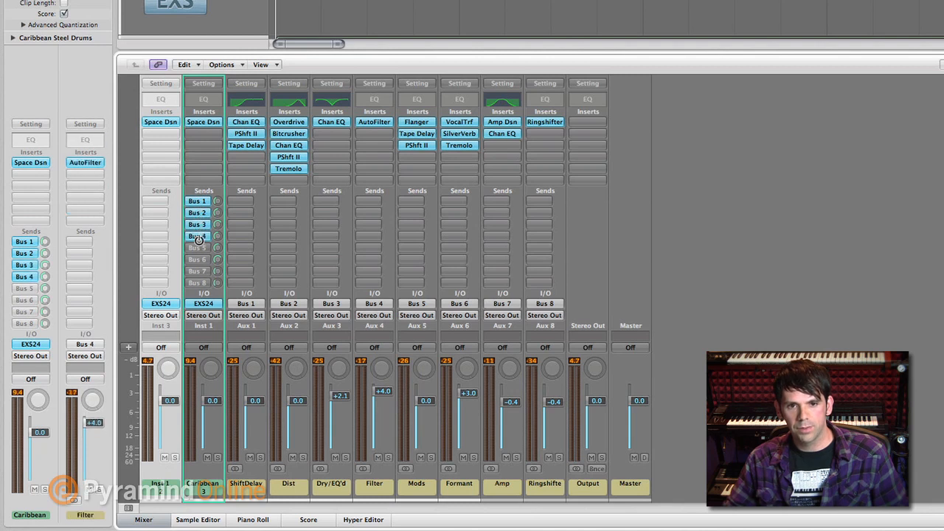
pyautogui.click(199, 248)
pyautogui.click(199, 260)
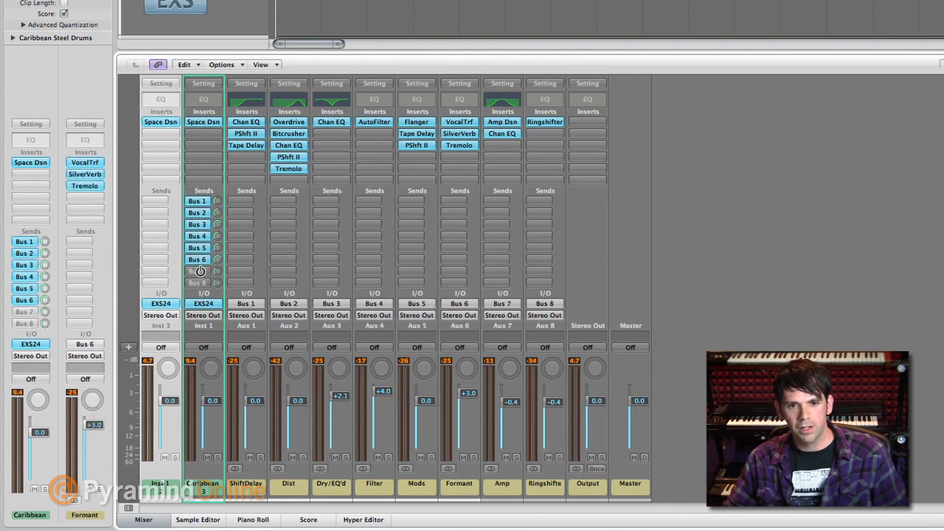
pyautogui.click(199, 272)
pyautogui.click(202, 283)
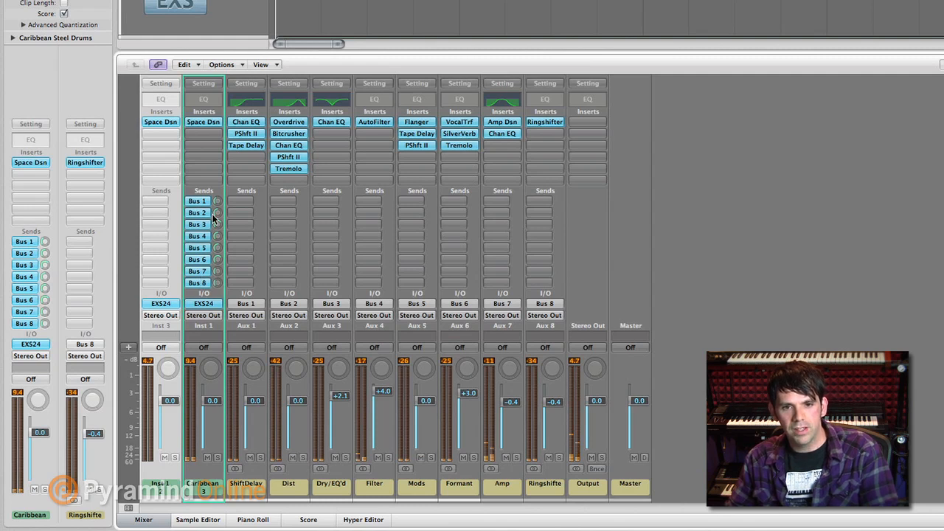
# - Raise the Bus 1 send level on the Caribbean Steel Drums channel and bypass its sends to Bus 5 through Bus 8
pyautogui.moveTo(218, 204); pyautogui.dragTo(218, 199)
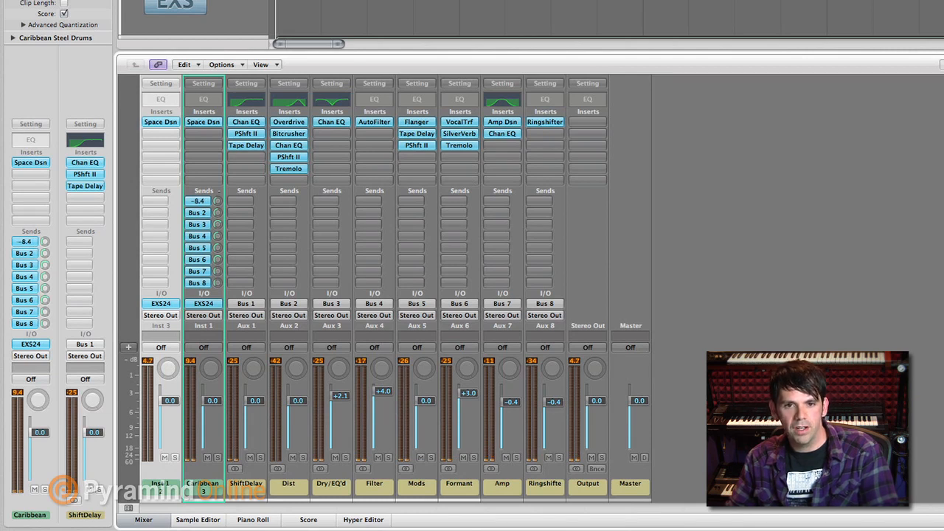
pyautogui.moveTo(217, 199); pyautogui.dragTo(217, 198)
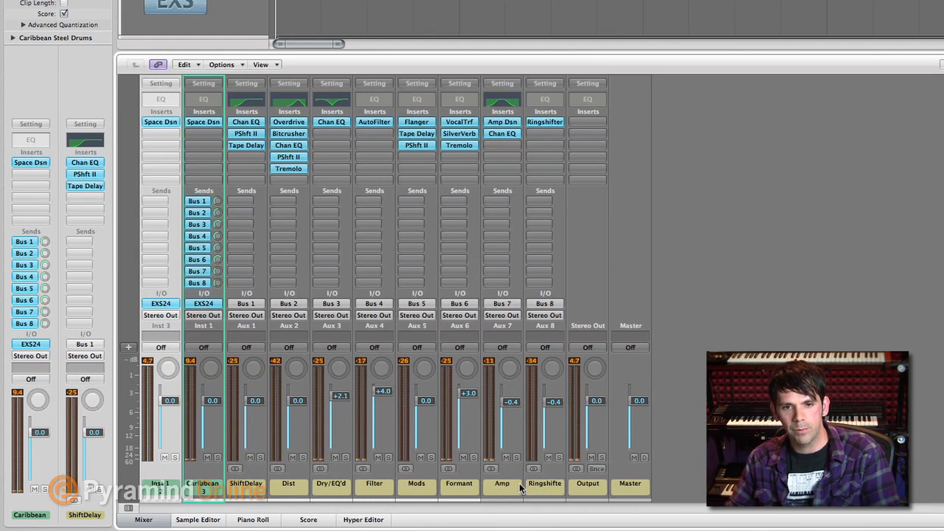
pyautogui.keyDown('super'); pyautogui.click(202, 272); pyautogui.keyUp('super')
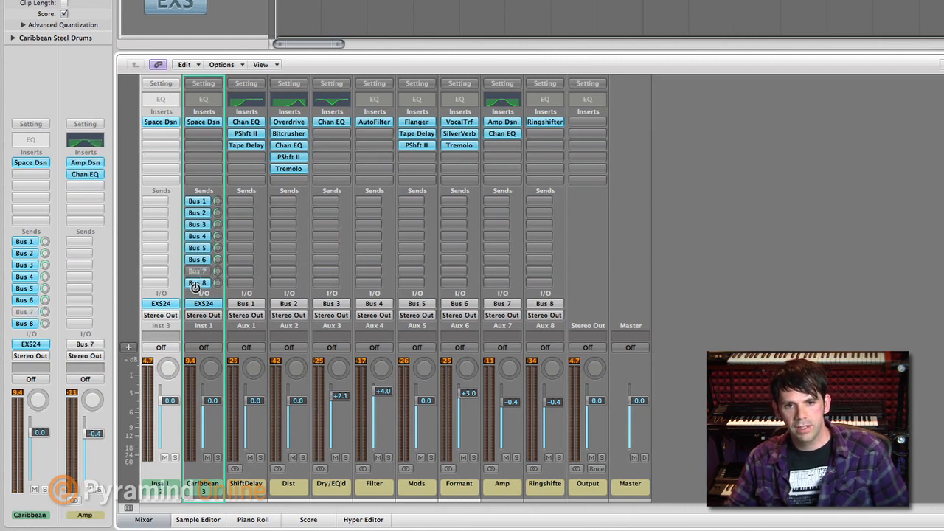
pyautogui.keyDown('super'); pyautogui.click(196, 283); pyautogui.keyUp('super')
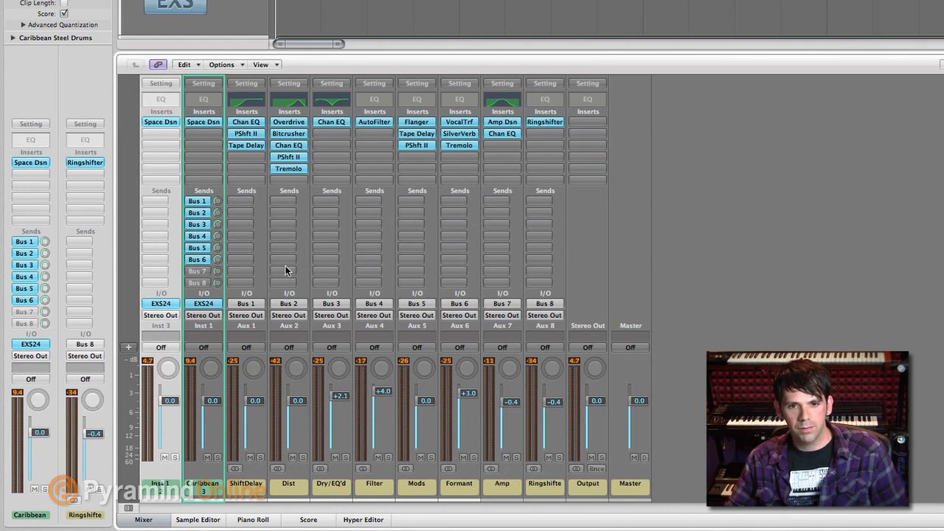
pyautogui.keyDown('super'); pyautogui.click(194, 259); pyautogui.keyUp('super')
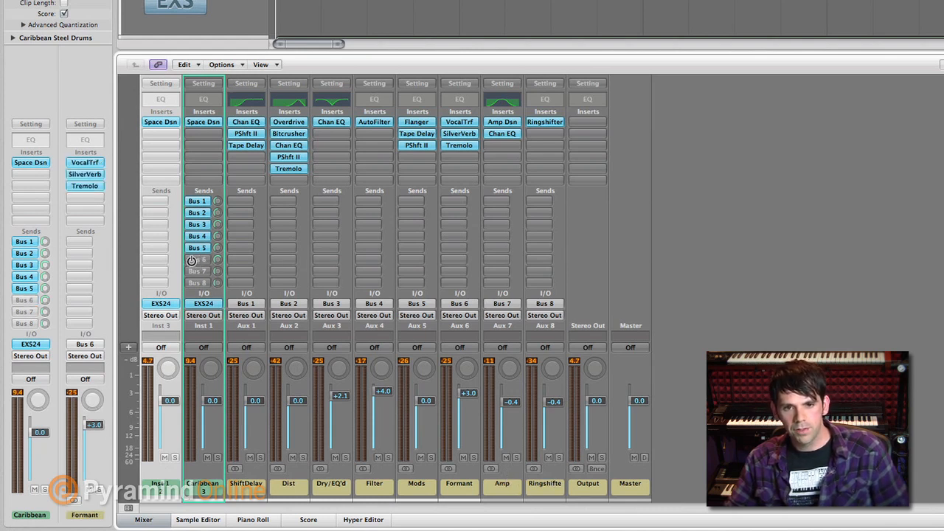
pyautogui.keyDown('super'); pyautogui.click(195, 253); pyautogui.keyUp('super')
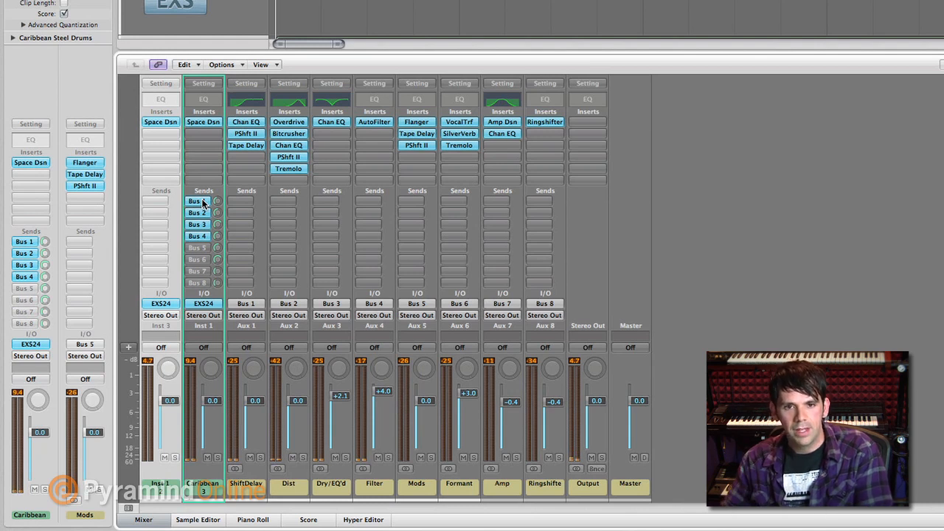
# - Review the settings of the Channel EQ, Pitch Shifter II and Tape Delay inserts on the ShiftDelay channel, closing each window
pyautogui.click(248, 123)
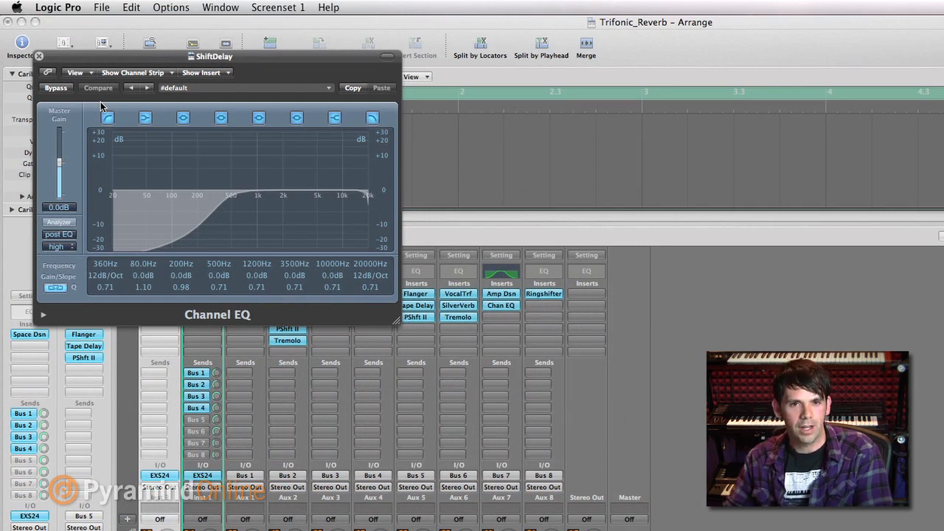
pyautogui.click(39, 56)
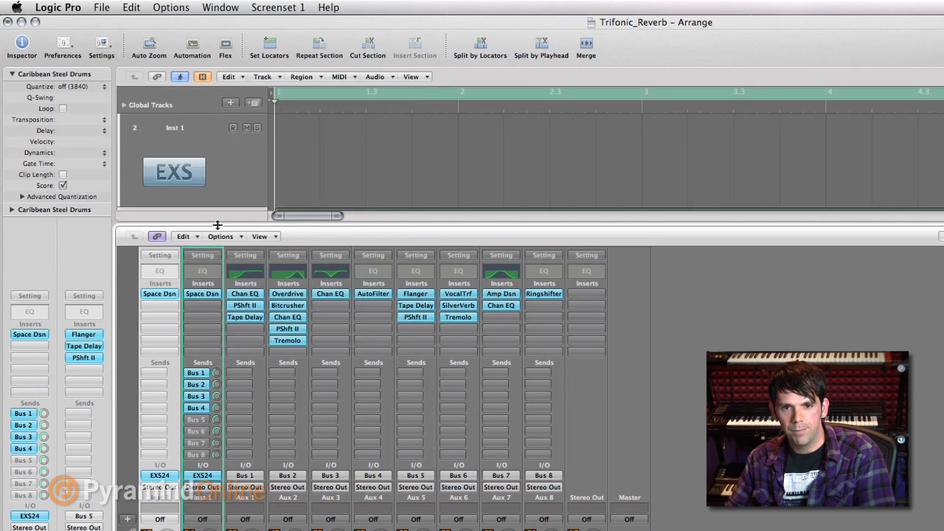
pyautogui.click(245, 306)
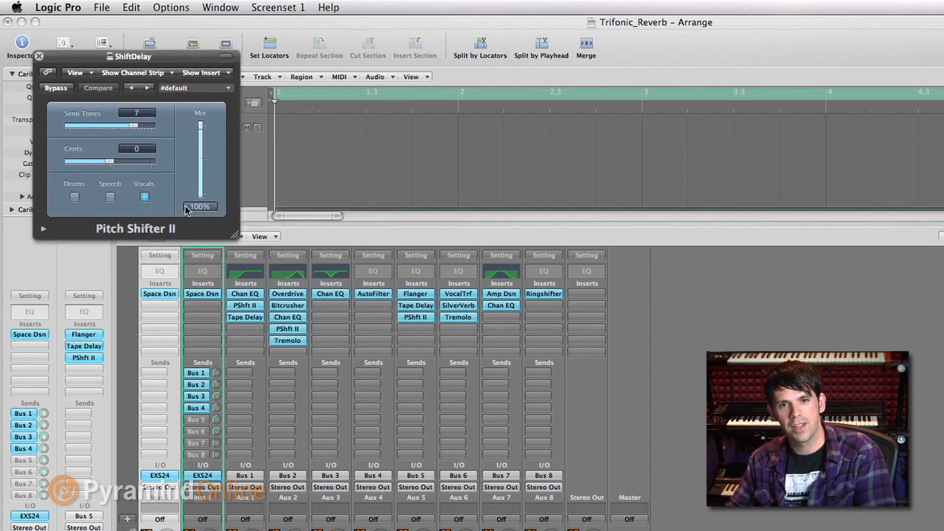
pyautogui.click(39, 57)
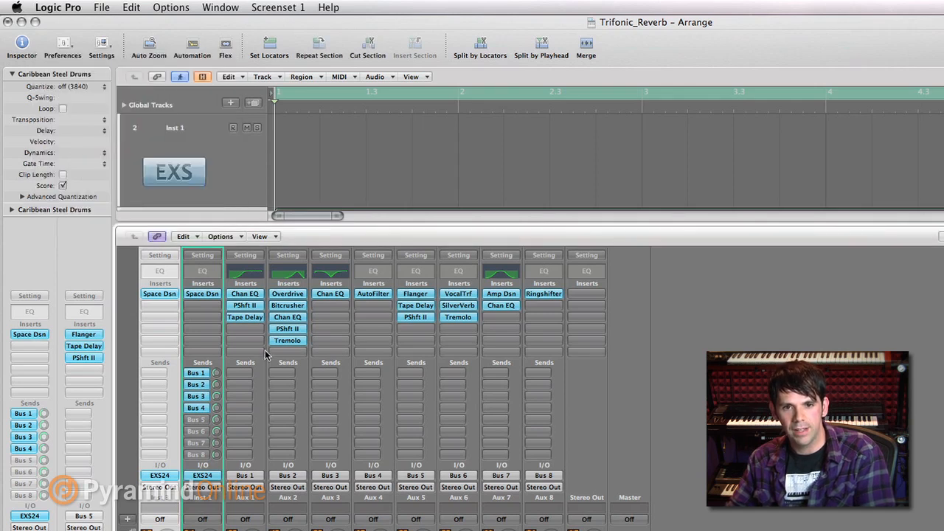
pyautogui.click(245, 318)
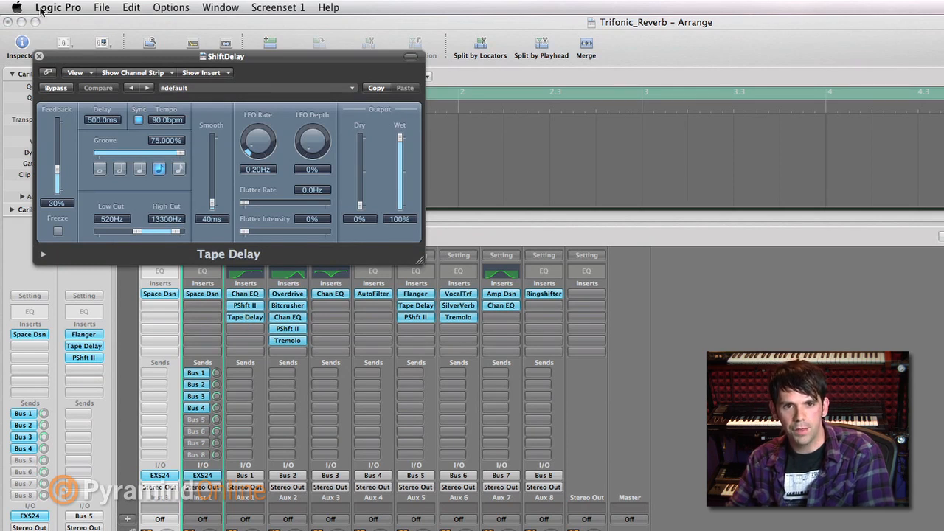
pyautogui.click(40, 56)
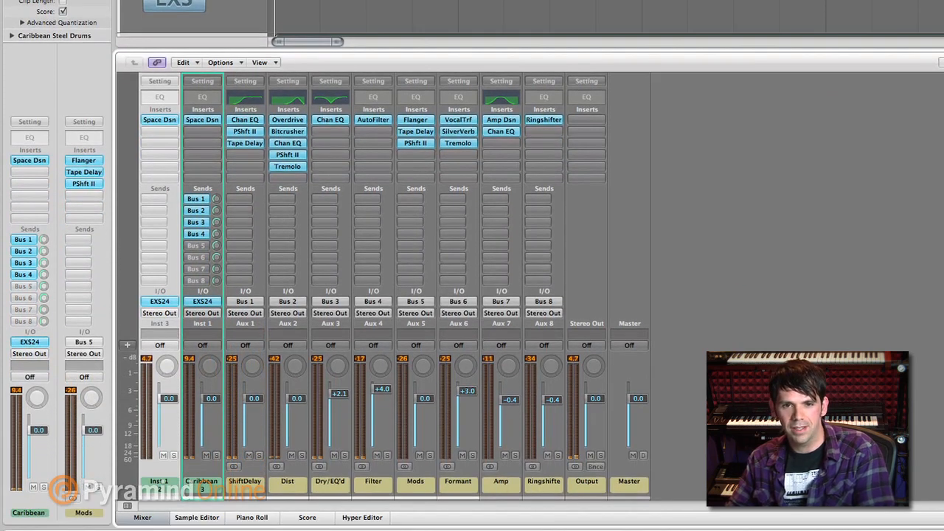
# - Temporarily bypass and reactivate the Pitch Shifter II on ShiftDelay and the Bitcrusher on Dist to compare the sound
pyautogui.click(240, 133)
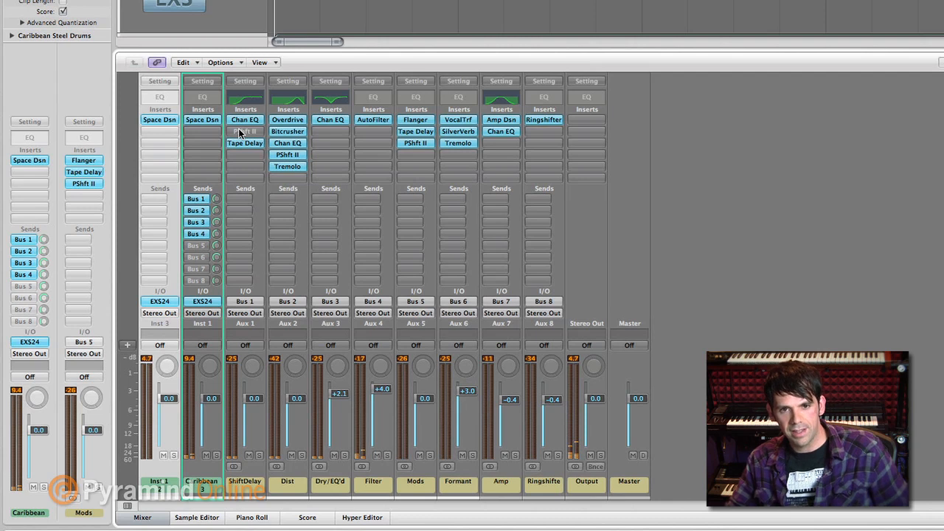
pyautogui.click(239, 133)
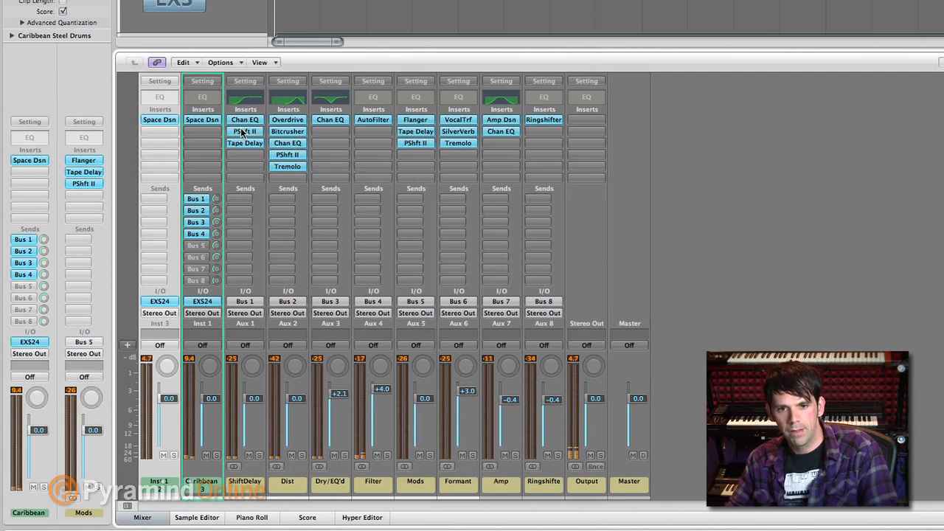
pyautogui.keyDown('alt'); pyautogui.click(285, 133); pyautogui.keyUp('alt')
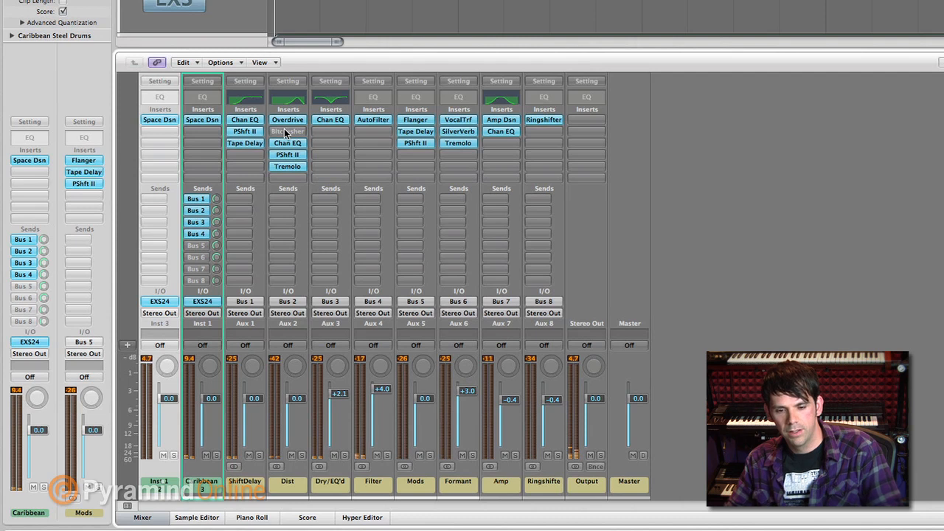
pyautogui.keyDown('alt'); pyautogui.click(286, 132); pyautogui.keyUp('alt')
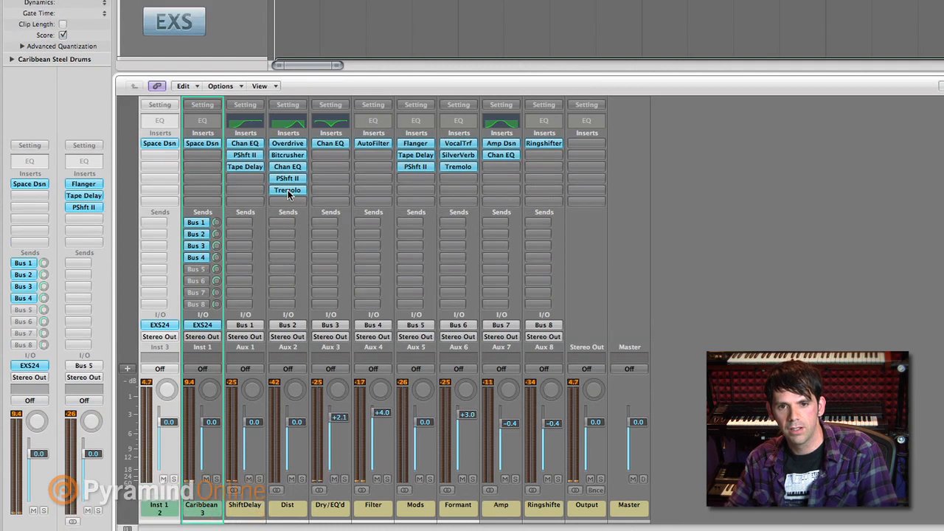
# - Review the Tremolo insert's settings on the Dist channel and close its window
pyautogui.click(288, 166)
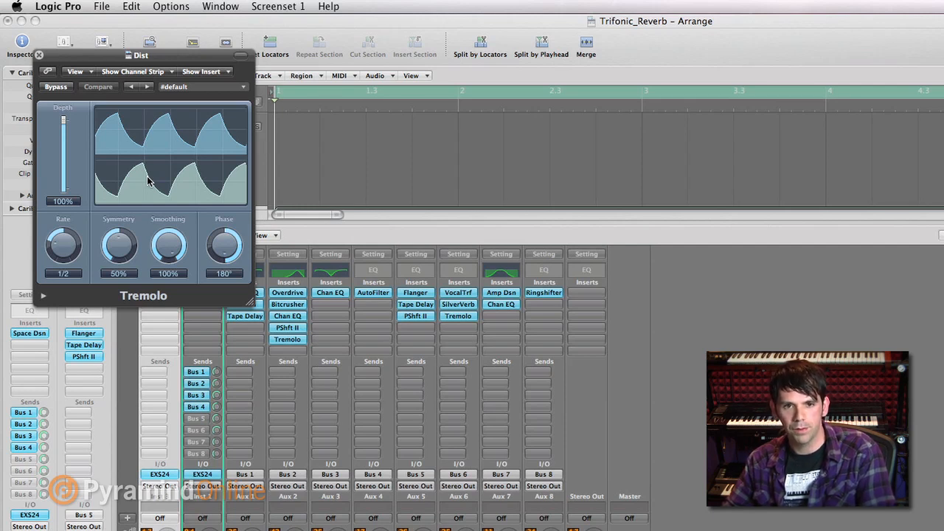
pyautogui.click(39, 56)
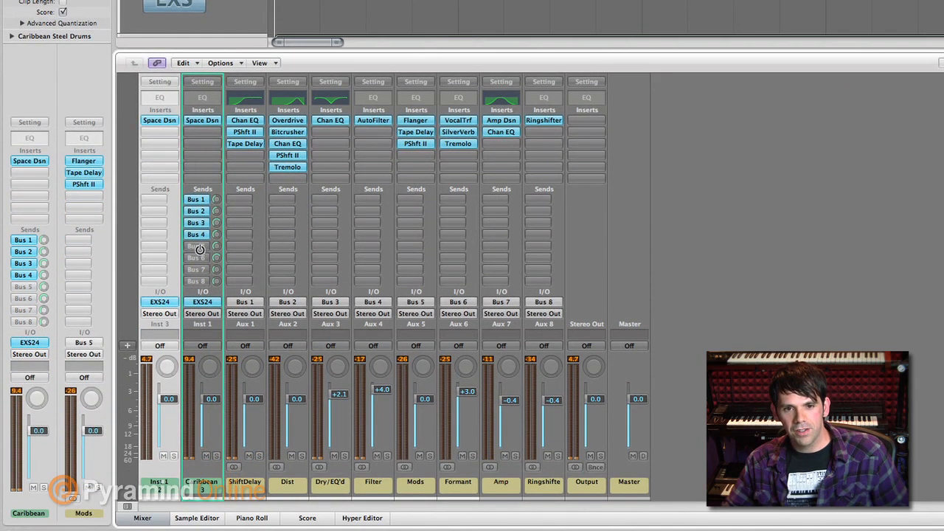
# - Reactivate the Bus 5 through Bus 8 sends on the Caribbean Steel Drums channel and set its output to No Output
pyautogui.click(196, 419)
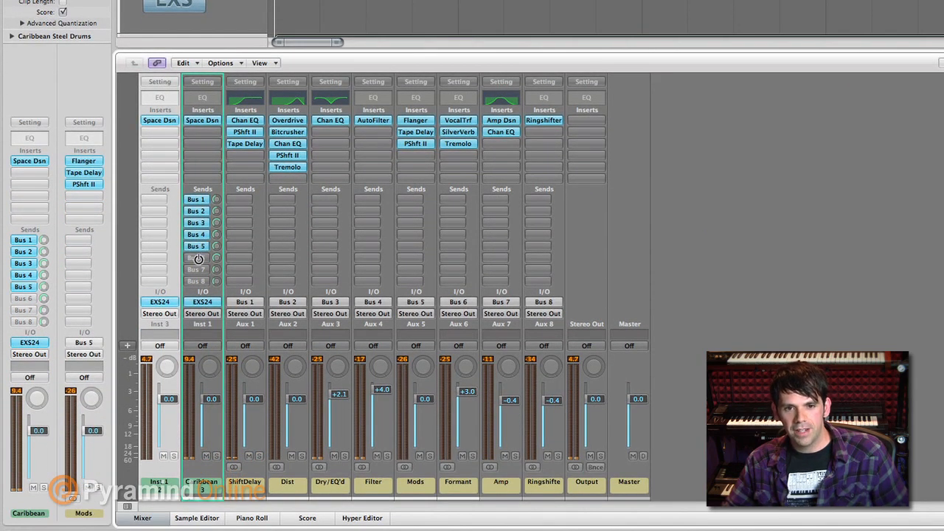
pyautogui.click(198, 259)
pyautogui.click(197, 270)
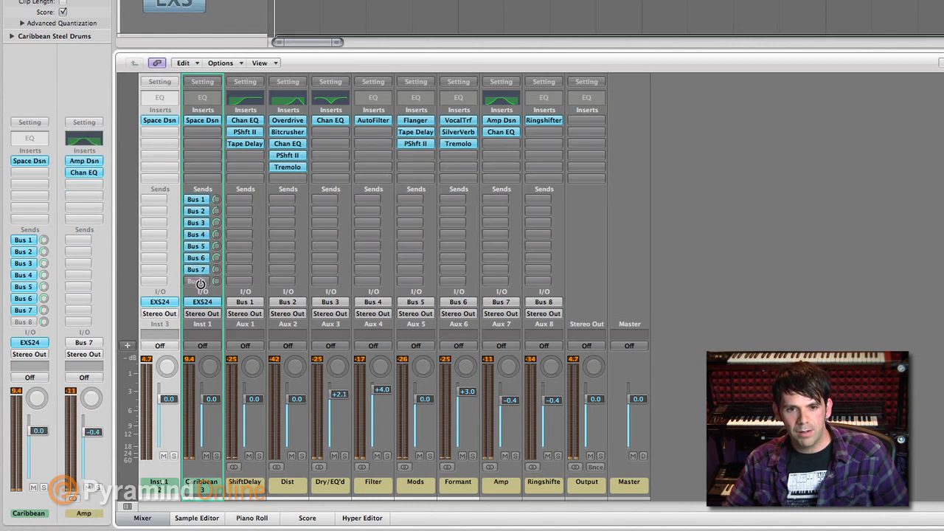
pyautogui.click(201, 281)
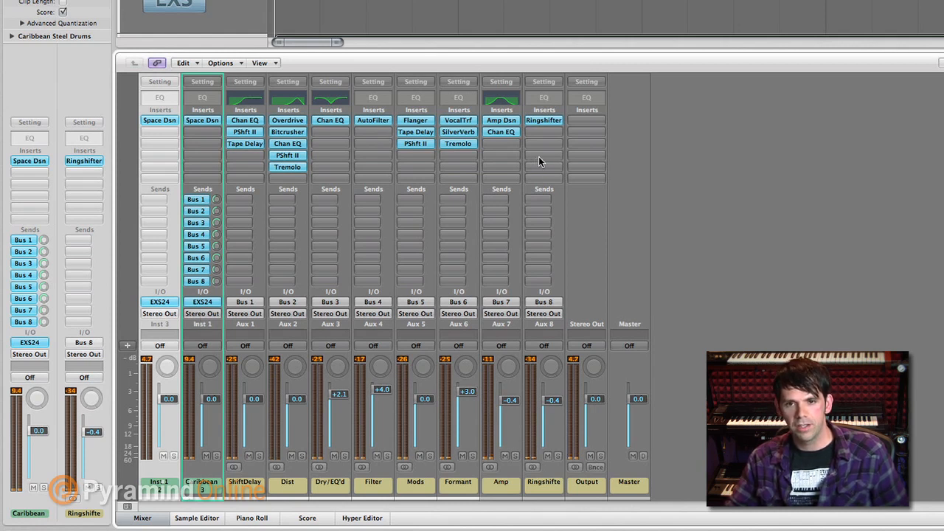
pyautogui.click(202, 314)
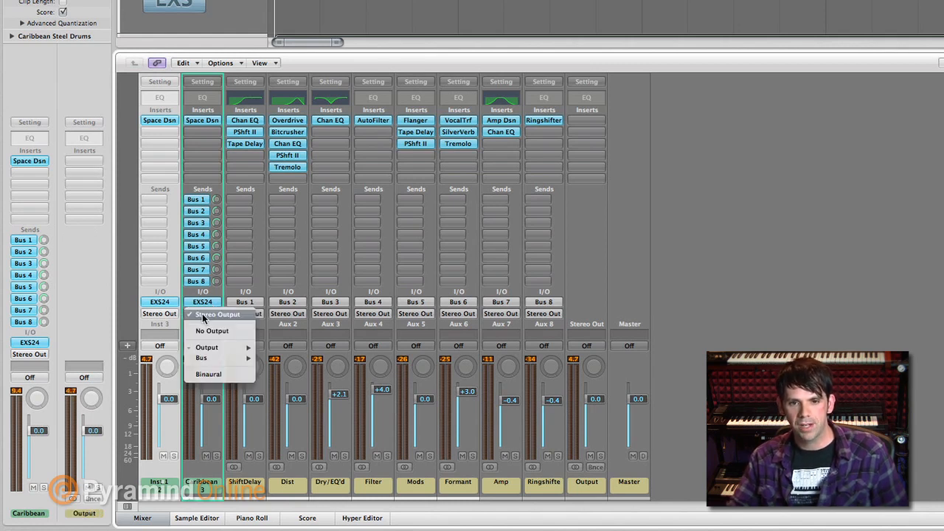
pyautogui.click(208, 332)
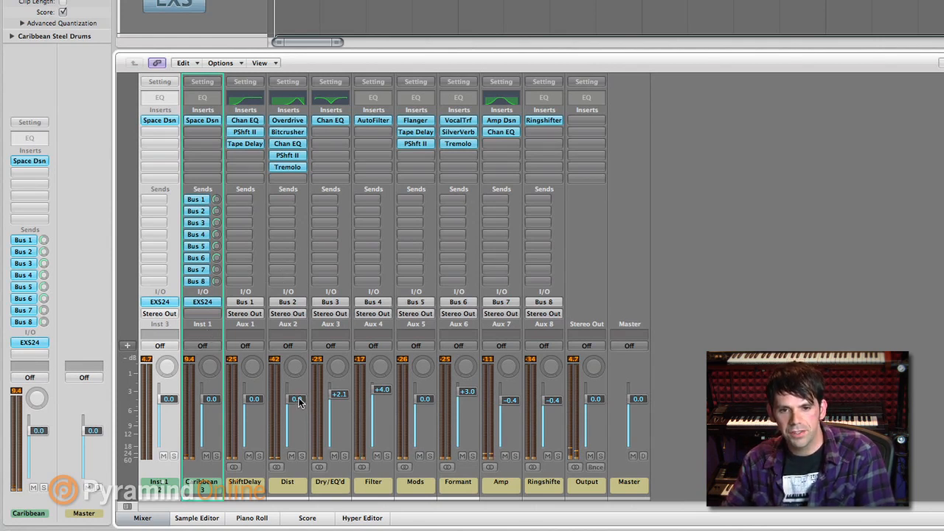
# - Raise the Dist channel's volume to +2.7 dB and set the Caribbean channel's Bus 3 send level to -0.7 dB
pyautogui.moveTo(298, 400); pyautogui.dragTo(298, 392)
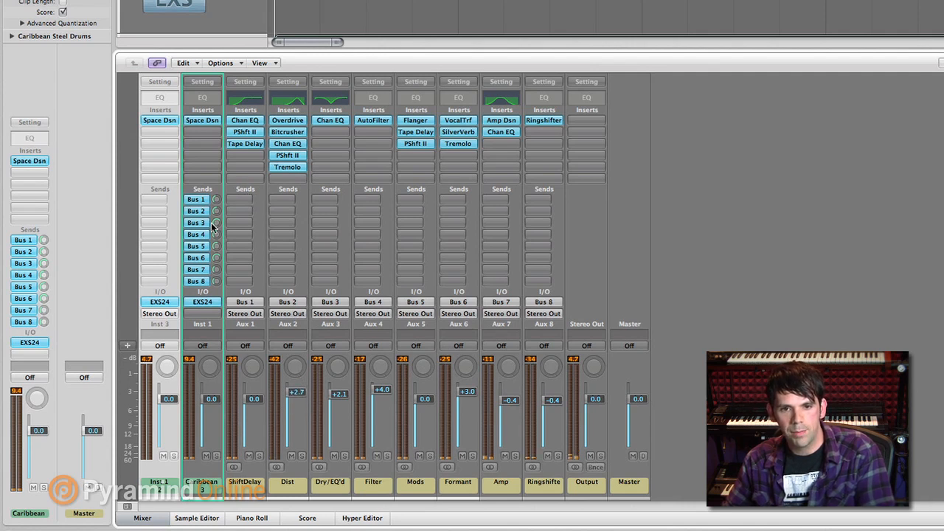
pyautogui.moveTo(217, 222); pyautogui.dragTo(217, 231)
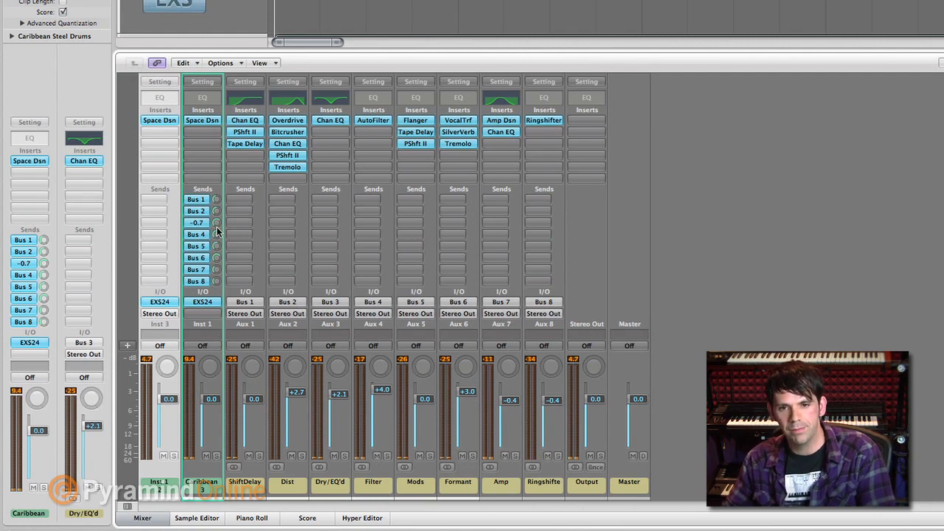